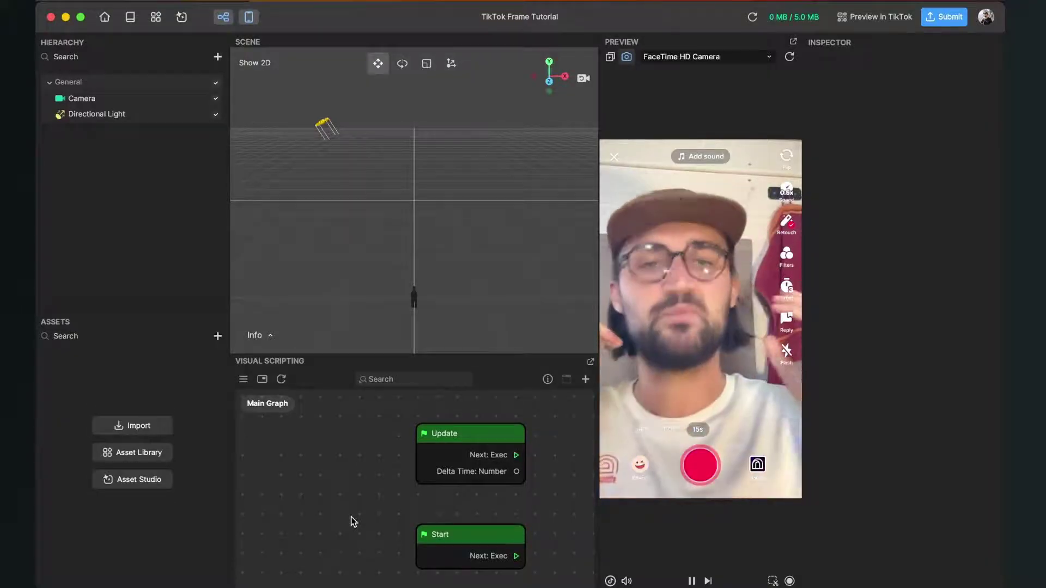
- Compare the tall FRAME and square FRAME 2 designs in Sketch, ending back in Effect House
key("ctrl+Right")
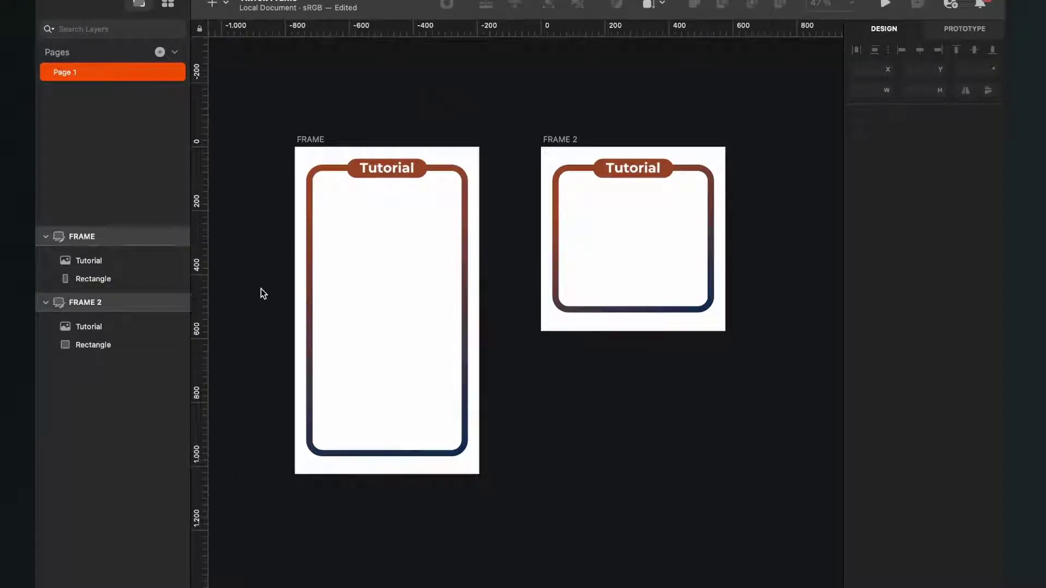
key("ctrl+Left")
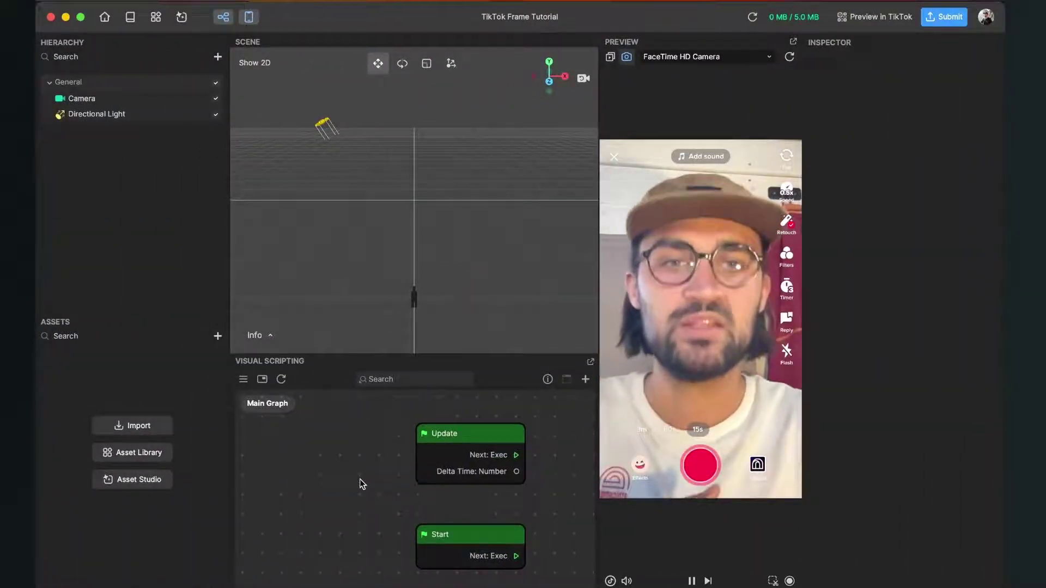
key("ctrl+Right")
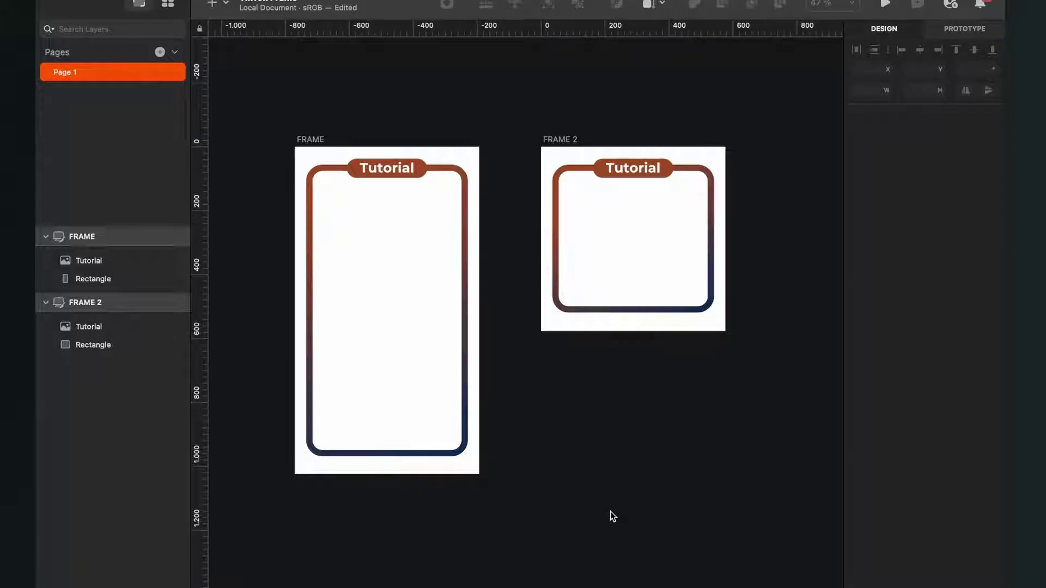
key("ctrl+Left")
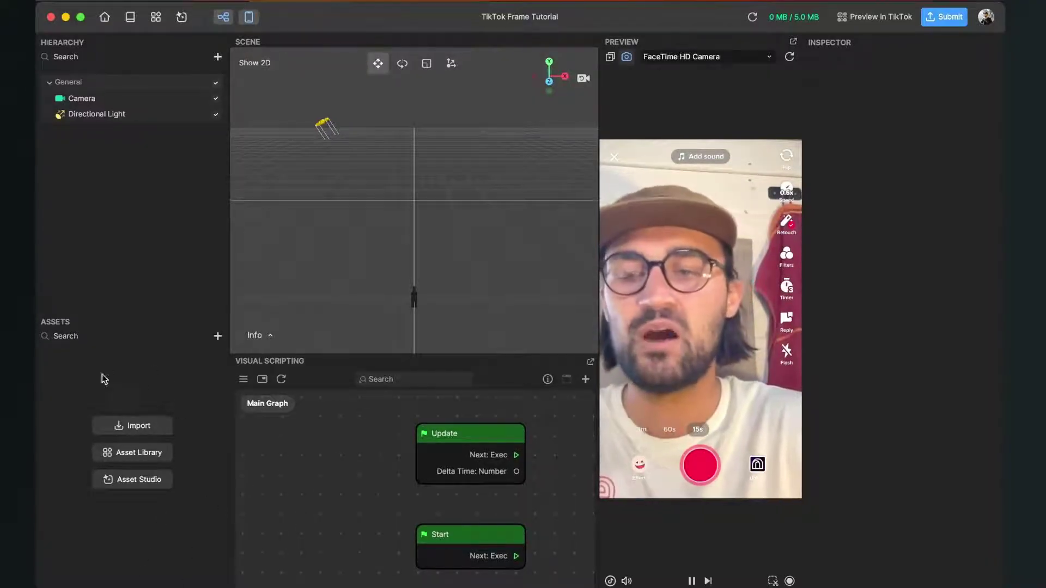
- Import FRAME.png into the project's assets
left_click(125, 424)
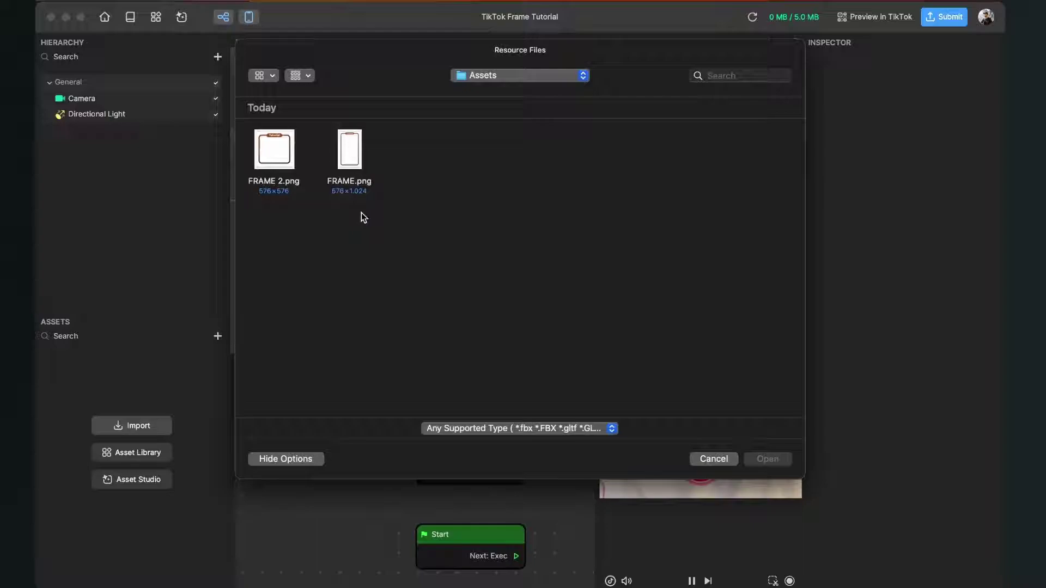
left_click(352, 155)
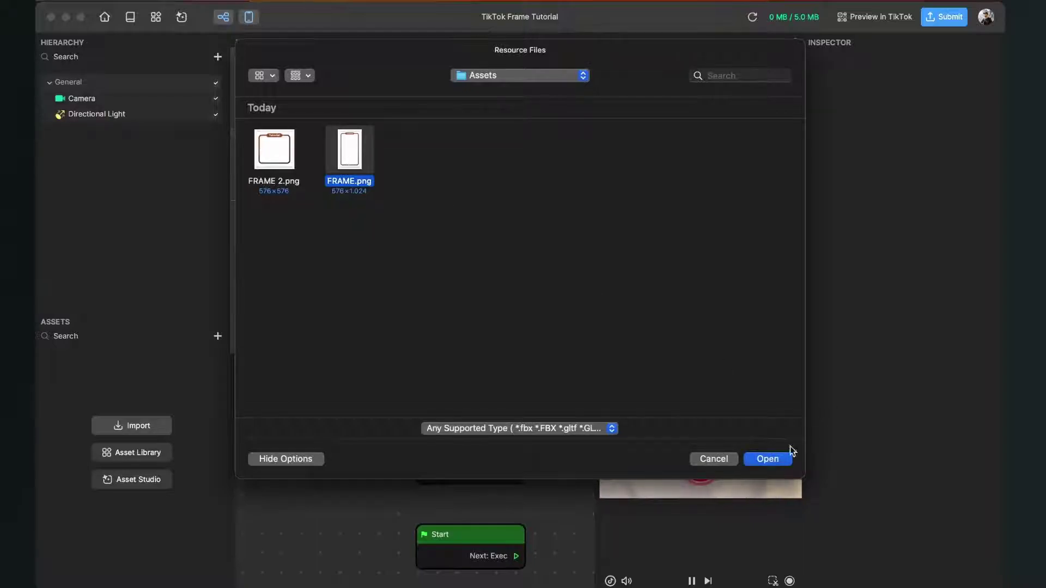
left_click(767, 459)
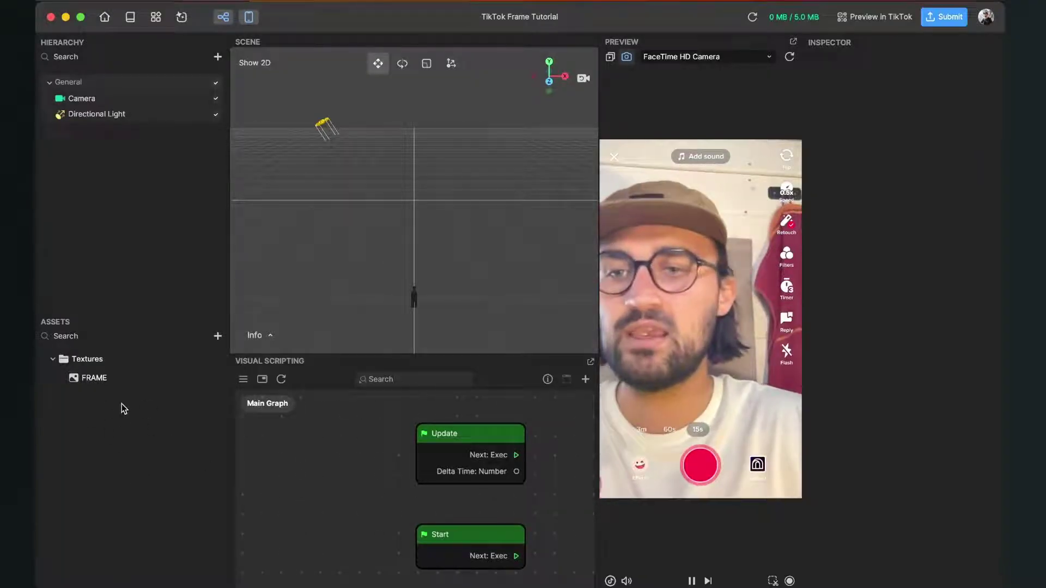
- Set the FRAME texture's Compression Type to None to keep 576 x 1024 resolution
left_click(92, 382)
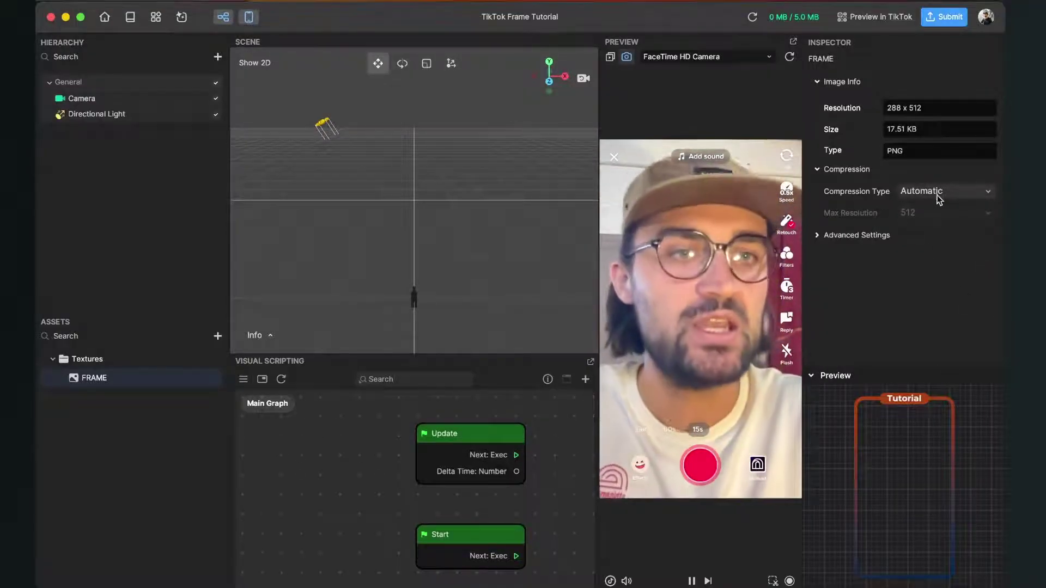
left_click(958, 196)
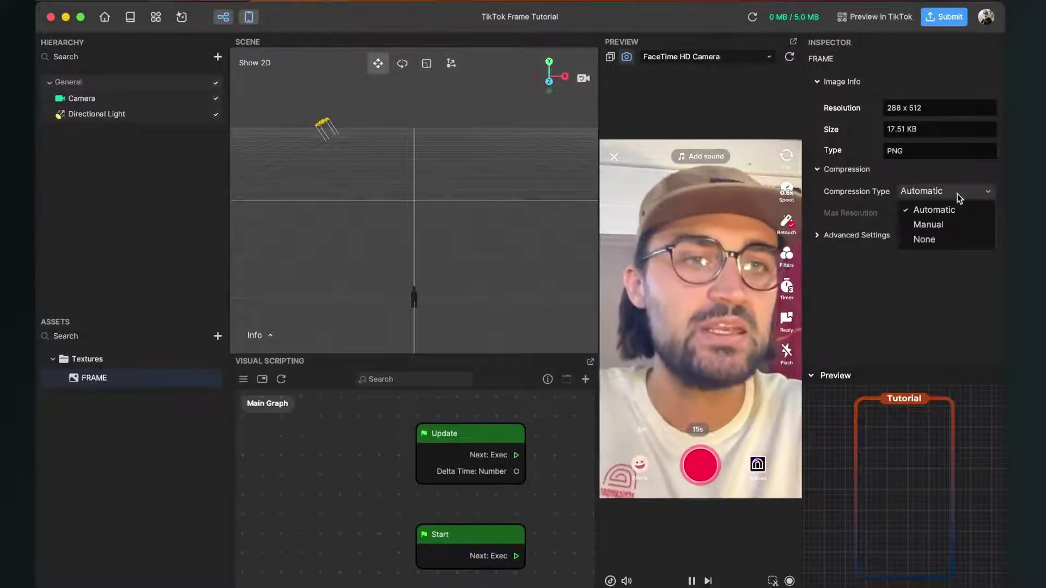
left_click(931, 239)
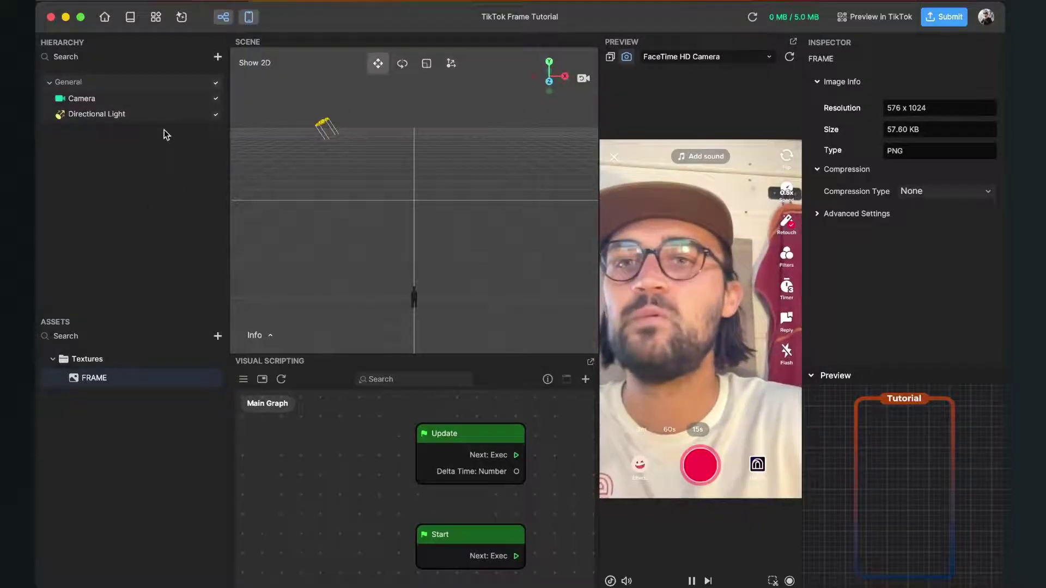
- Add a 2D Screen Image object to the Hierarchy
left_click(217, 59)
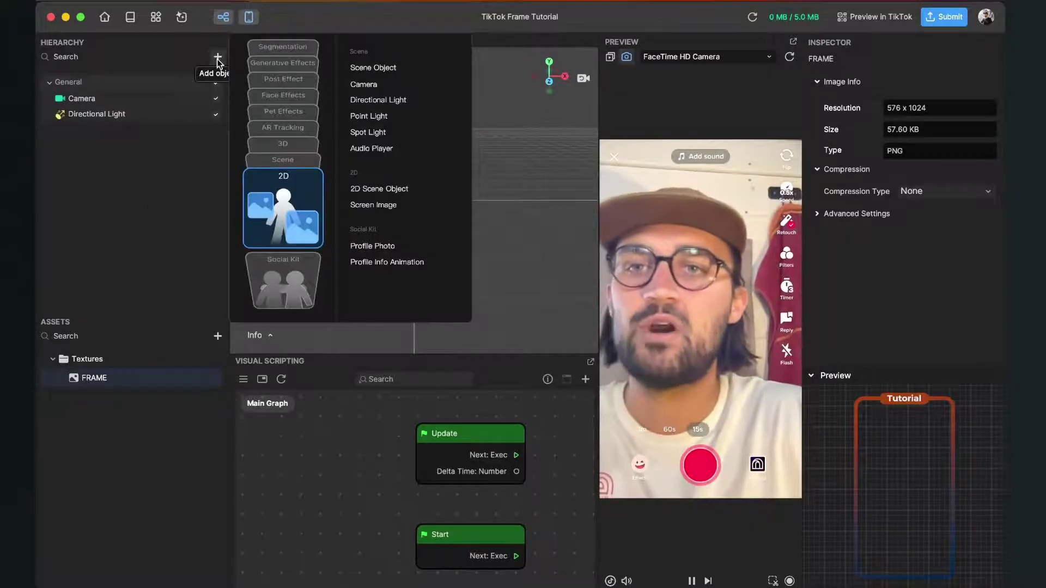
scroll(287, 144, "up", 10)
scroll(287, 163, "down", 5)
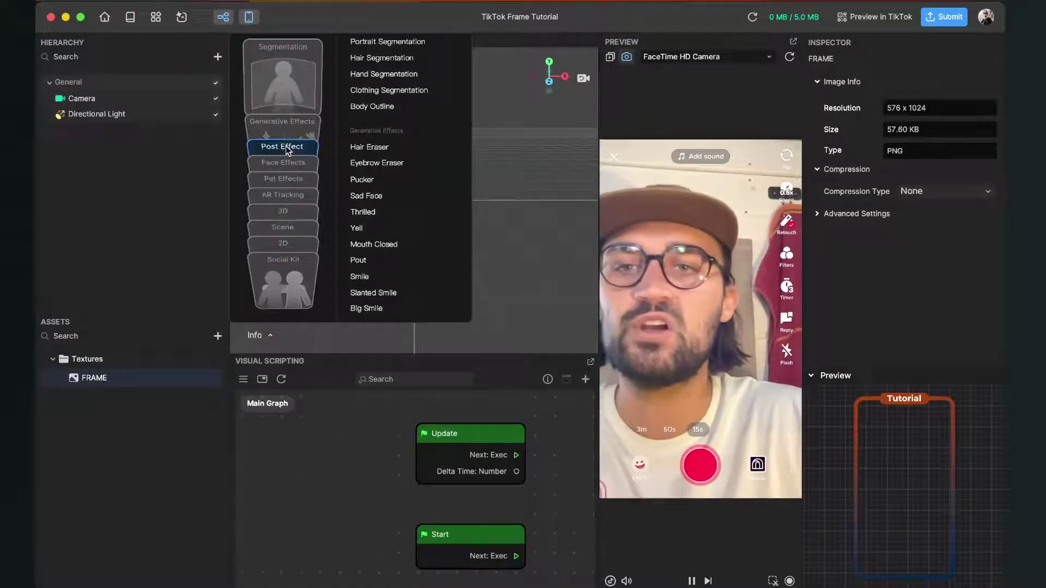
scroll(285, 212, "down", 3)
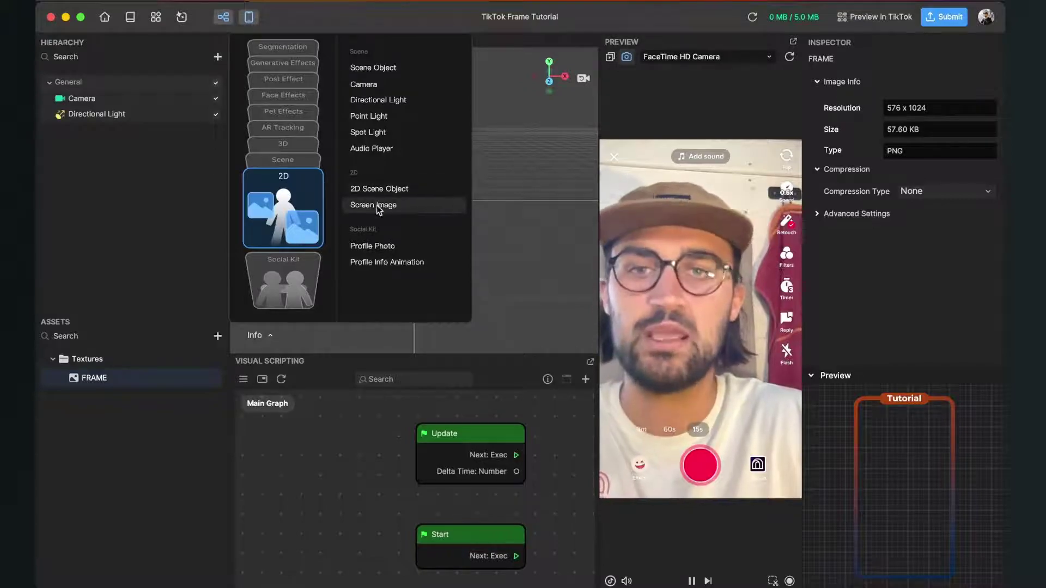
left_click(377, 205)
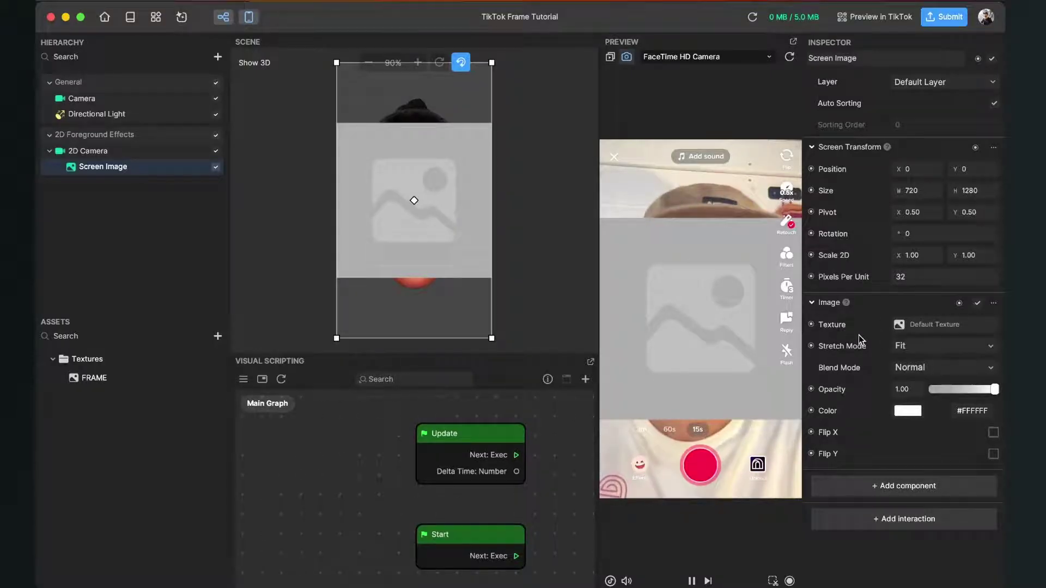
- Assign the FRAME texture to the Screen Image
left_click(920, 327)
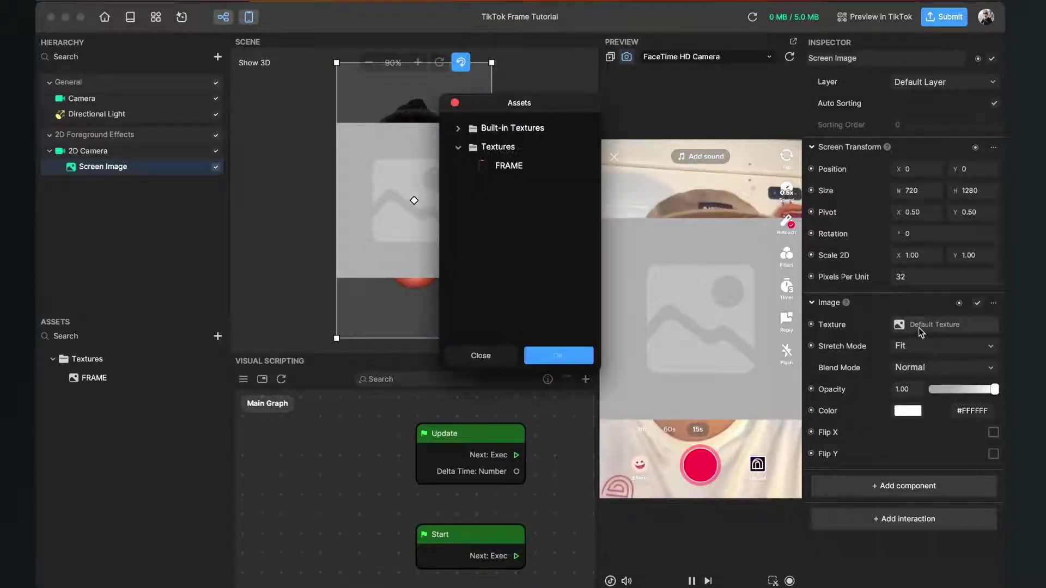
left_click(512, 167)
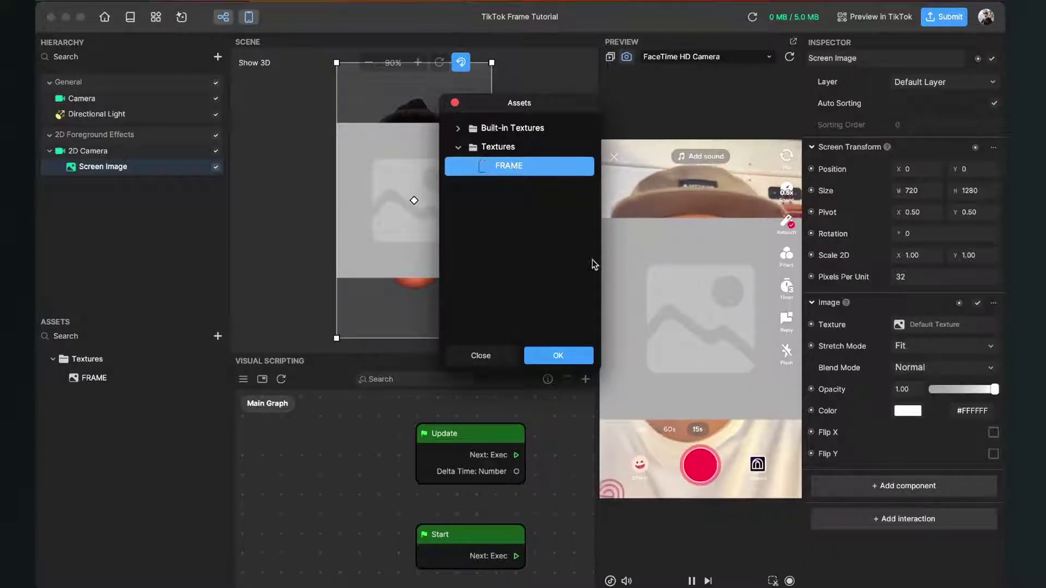
left_click(559, 357)
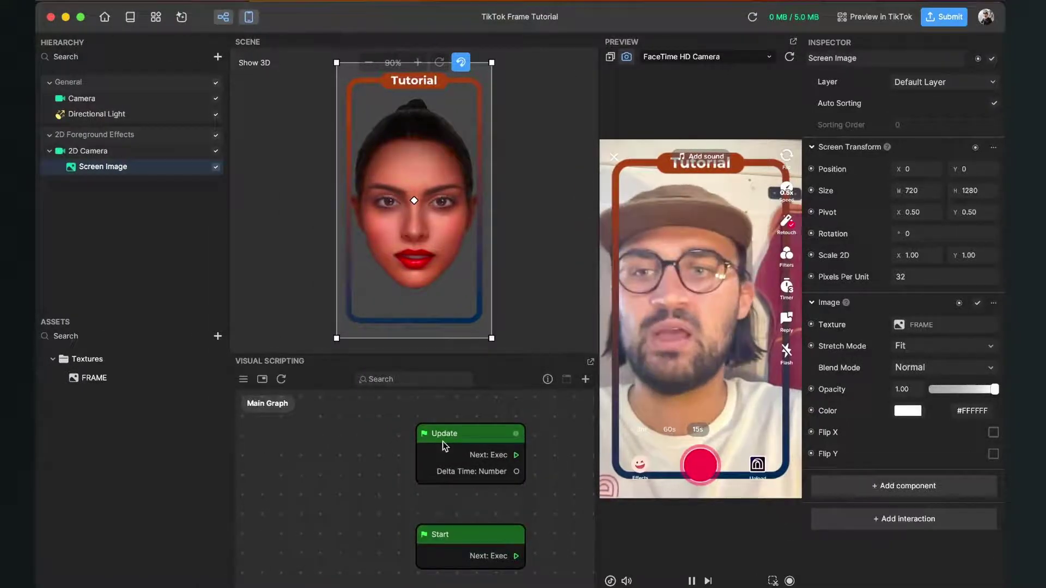
- Import FRAME 2.png from the computer into the project
left_click(217, 337)
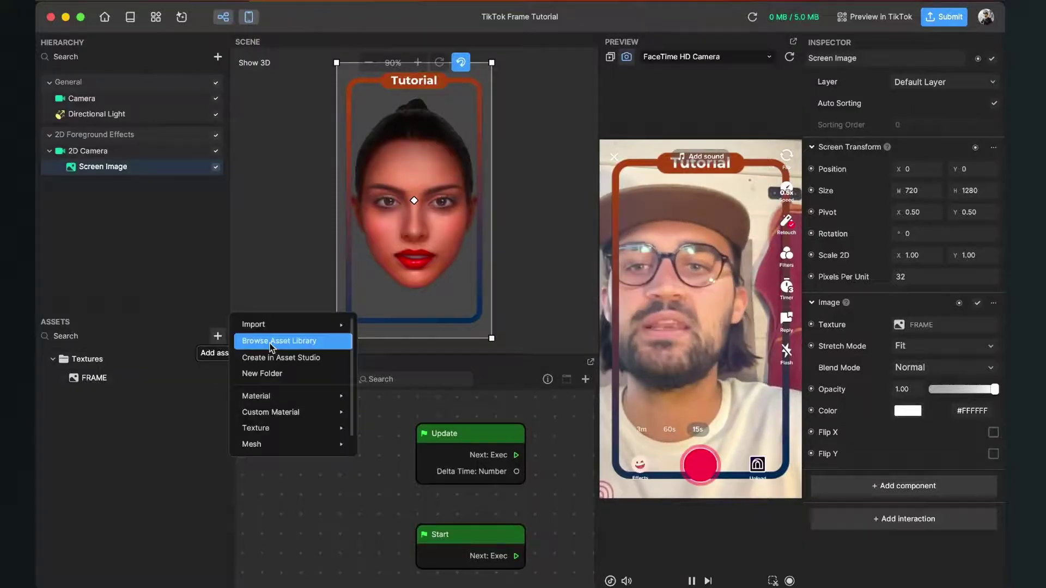
mouse_move(284, 327)
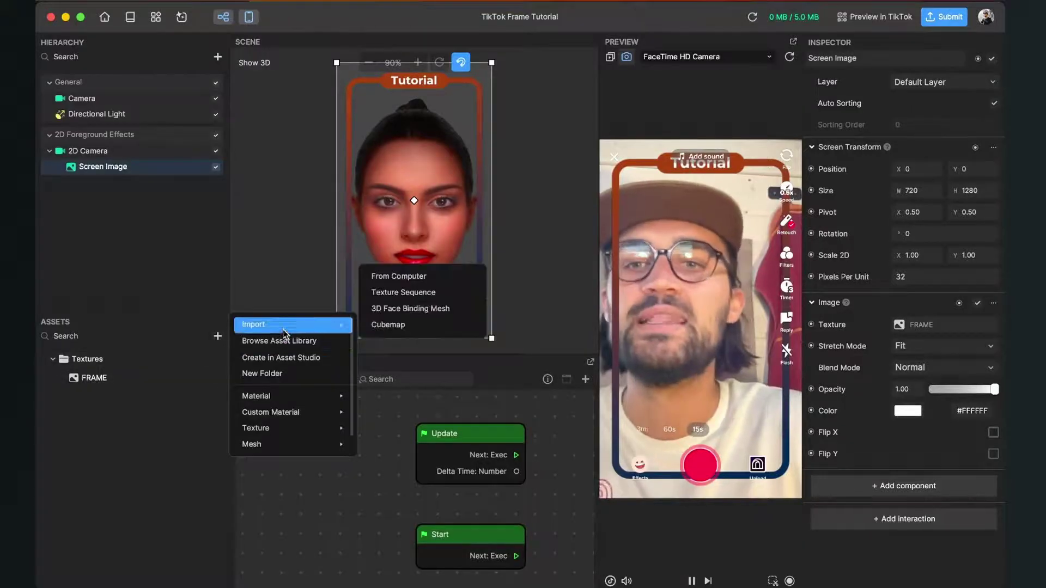
left_click(406, 281)
left_click(287, 154)
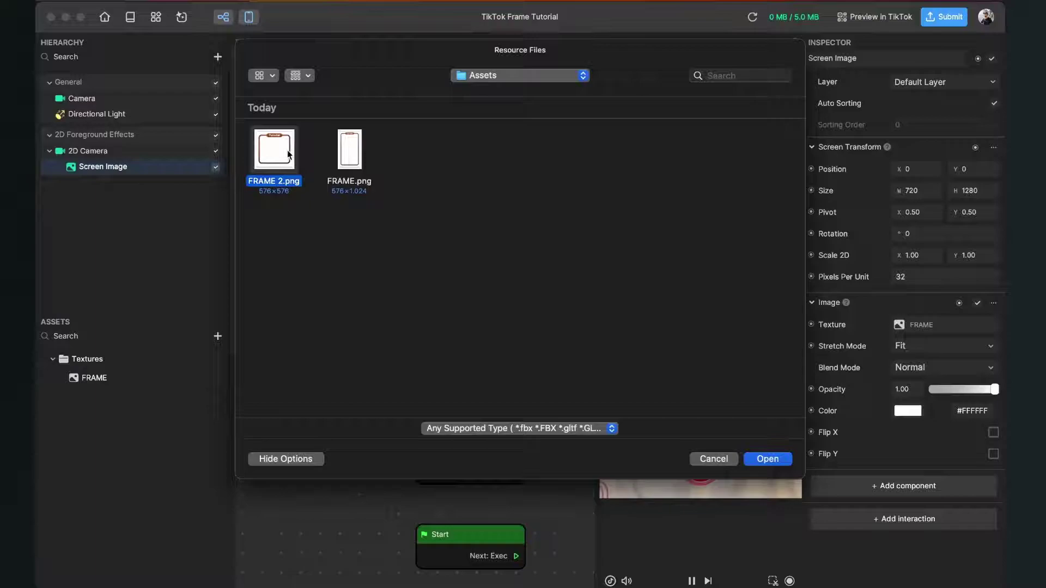
left_click(768, 458)
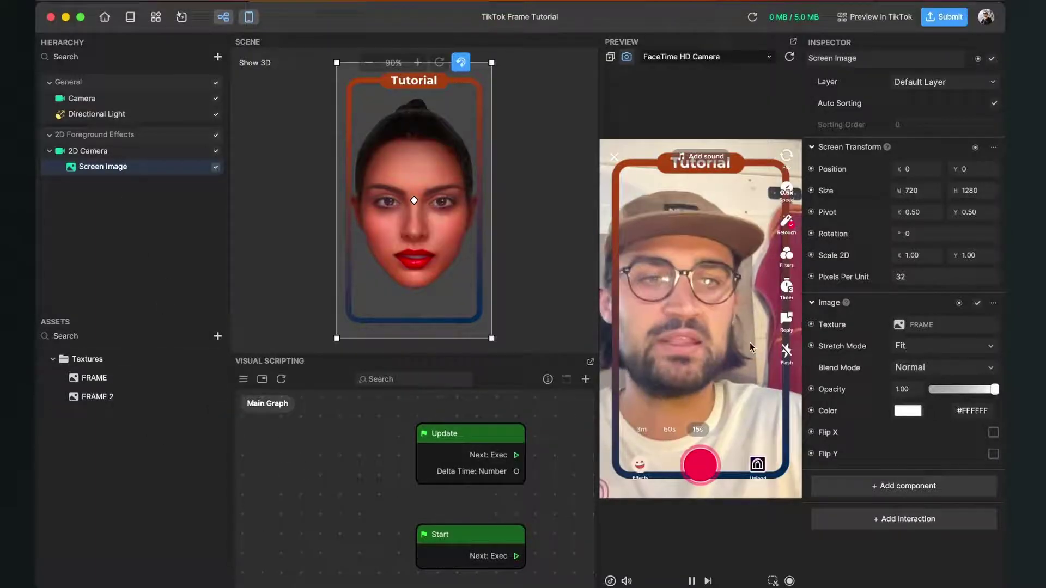
- Set the Screen Image's texture to FRAME 2
left_click(929, 326)
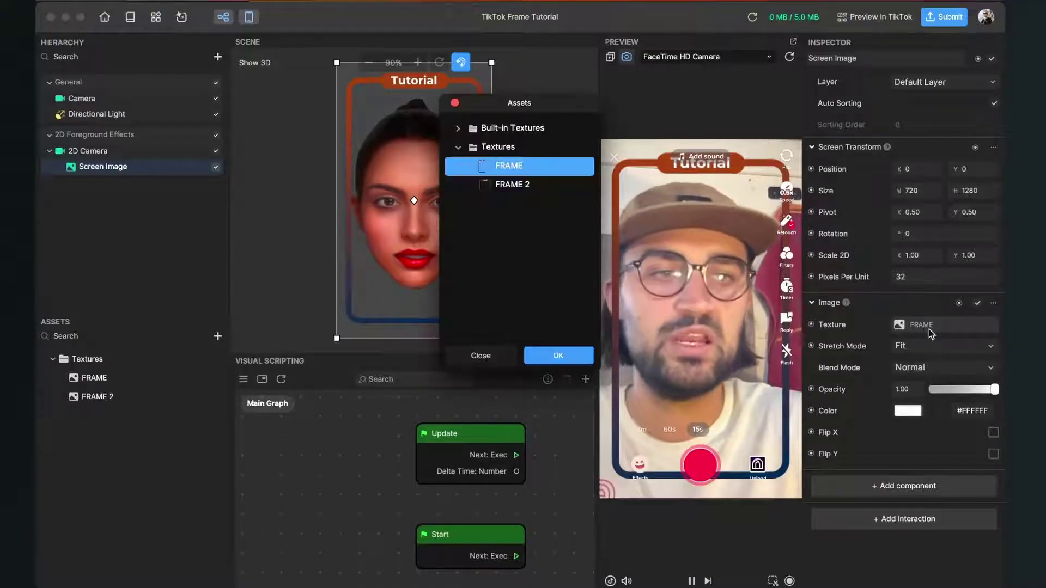
left_click(531, 184)
left_click(557, 357)
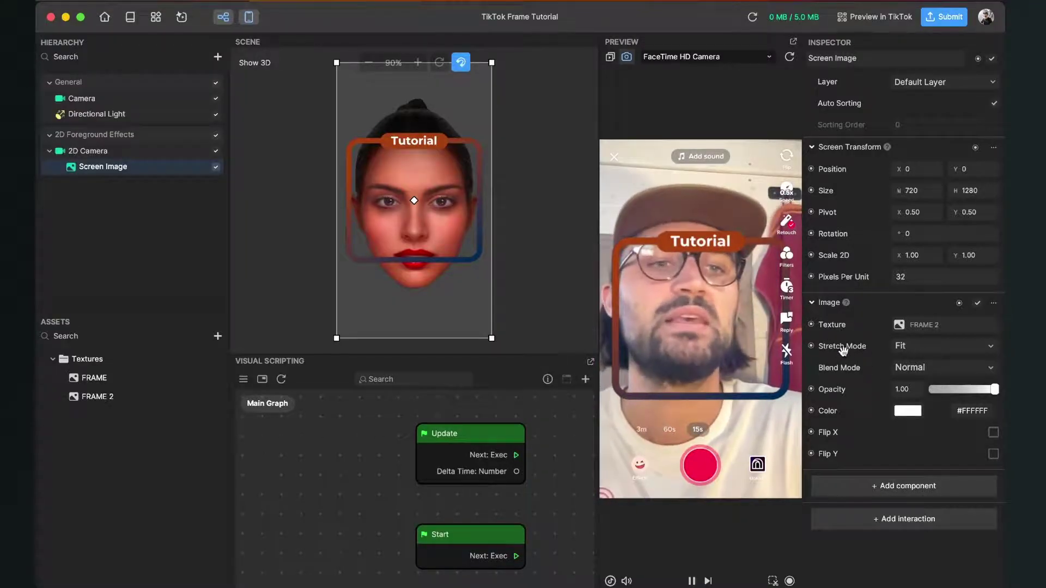
- Try Fit Width, then set the Image Stretch Mode to Fit Height
left_click(932, 346)
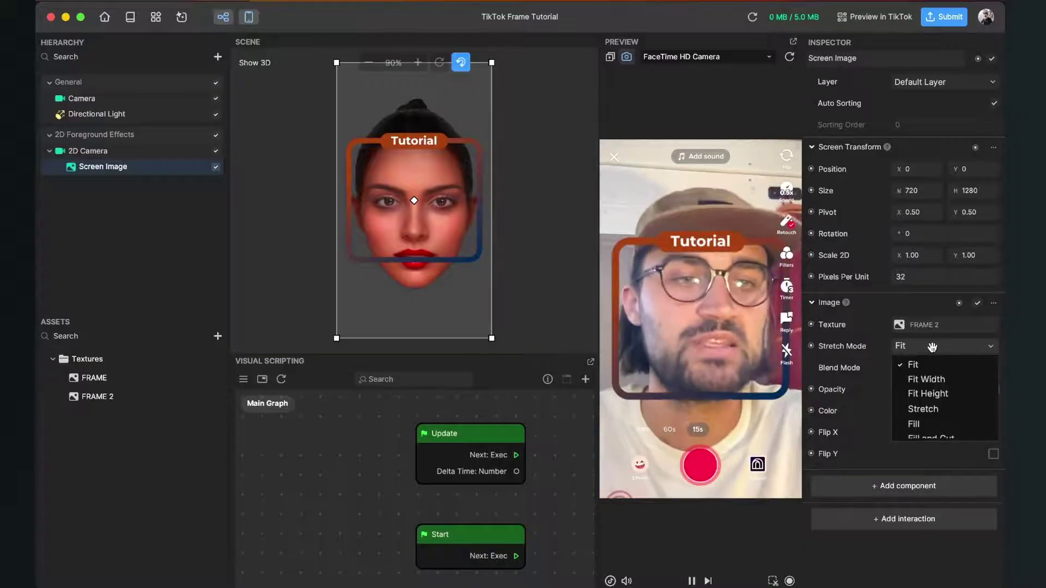
left_click(931, 379)
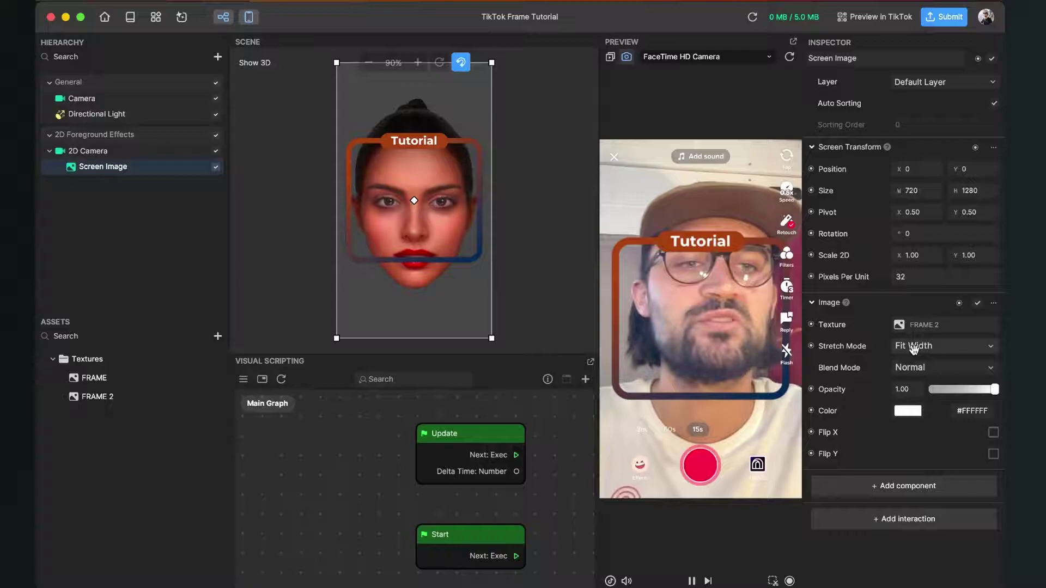
left_click(921, 346)
left_click(935, 395)
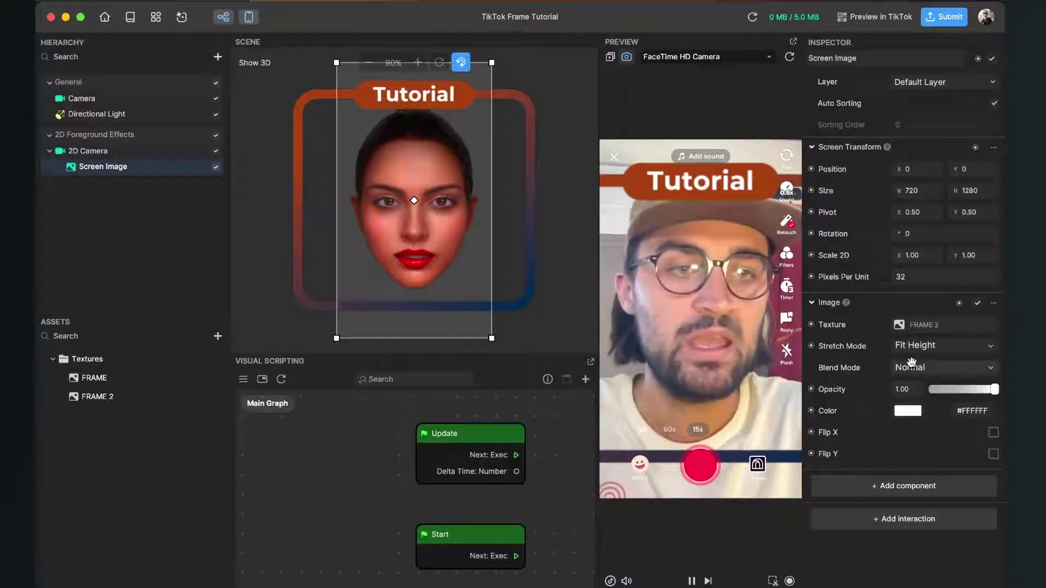
- Try the Stretch, Fill, and Fill and Cut stretch modes on the FRAME 2 image
left_click(928, 349)
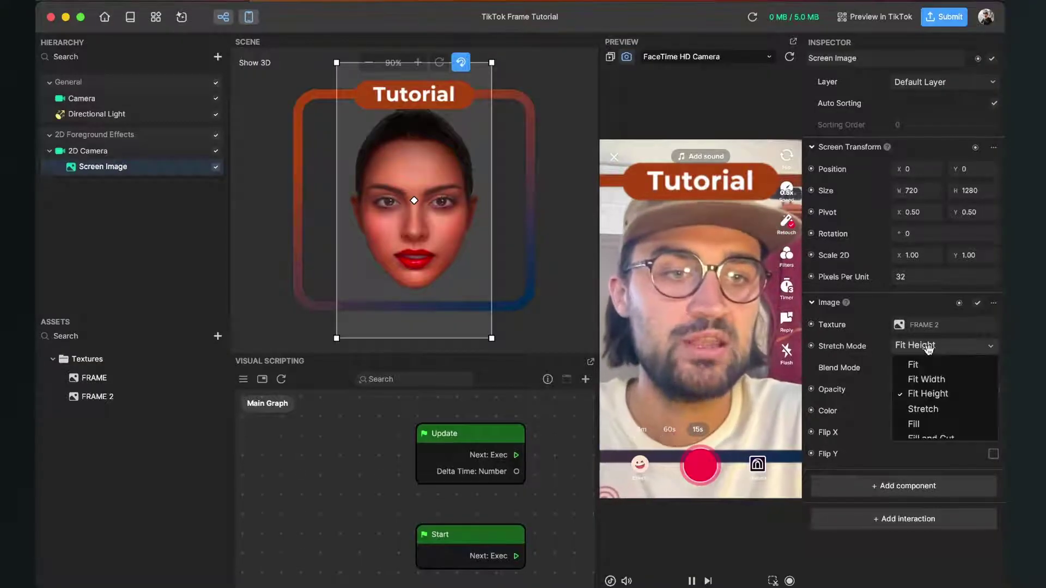
scroll(929, 403, "down", 1)
left_click(930, 402)
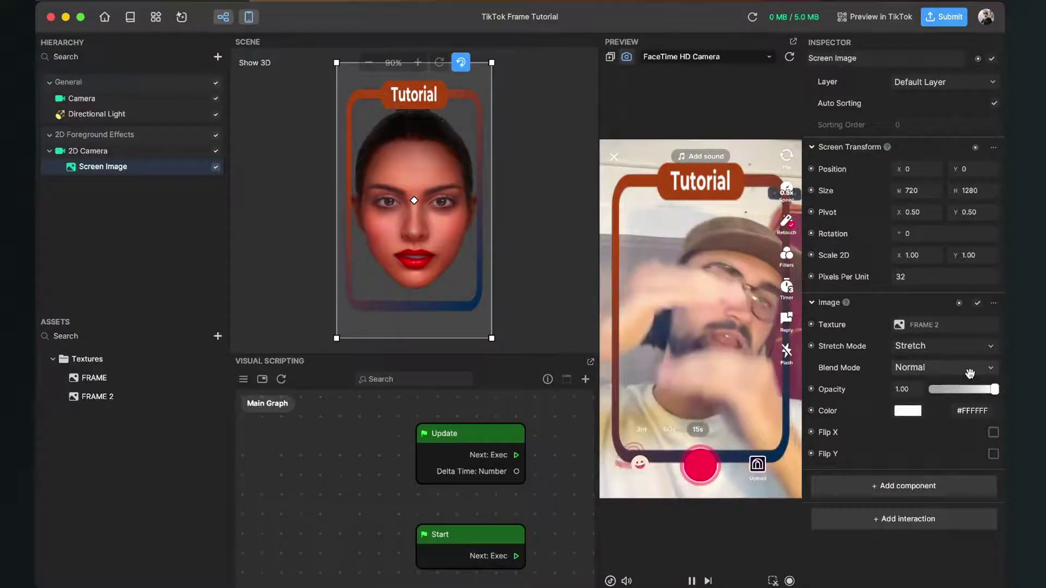
left_click(933, 346)
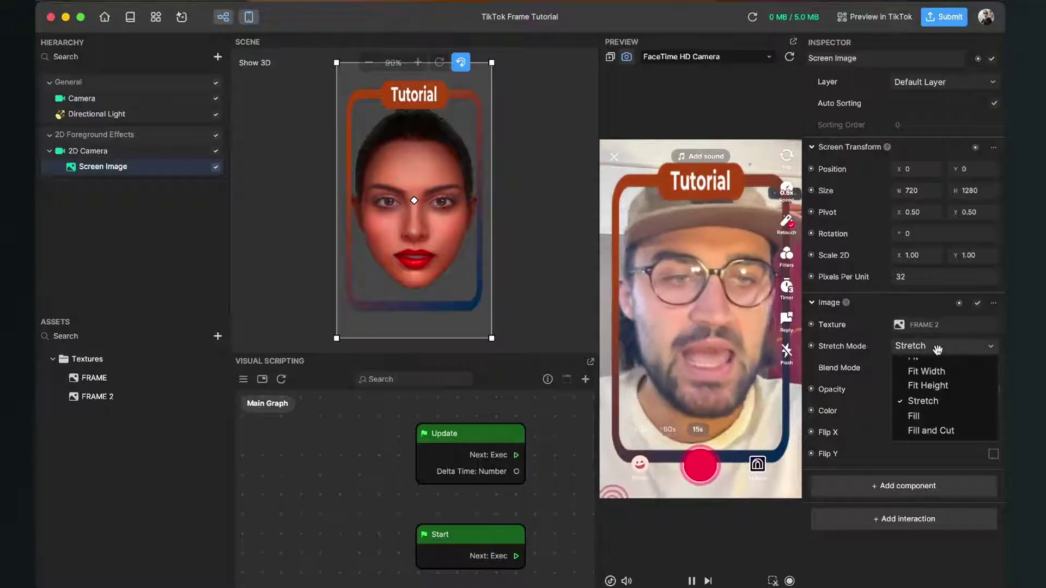
left_click(915, 417)
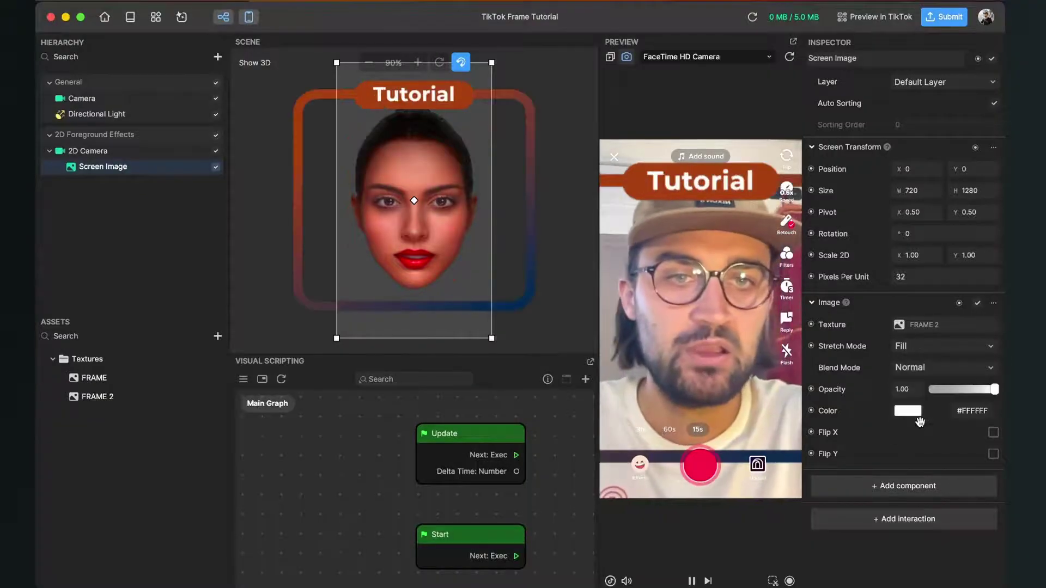
left_click(926, 348)
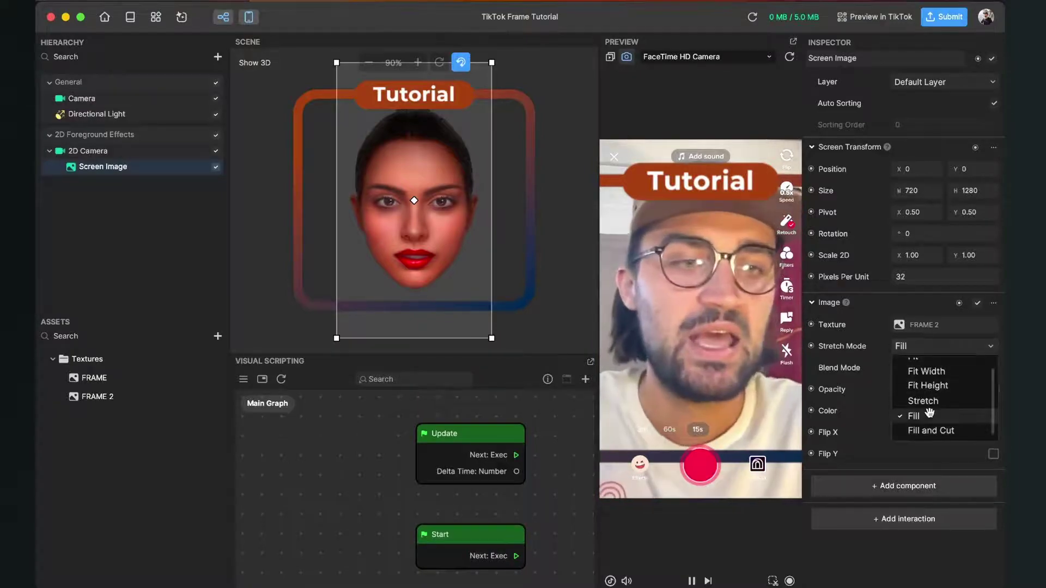
left_click(927, 432)
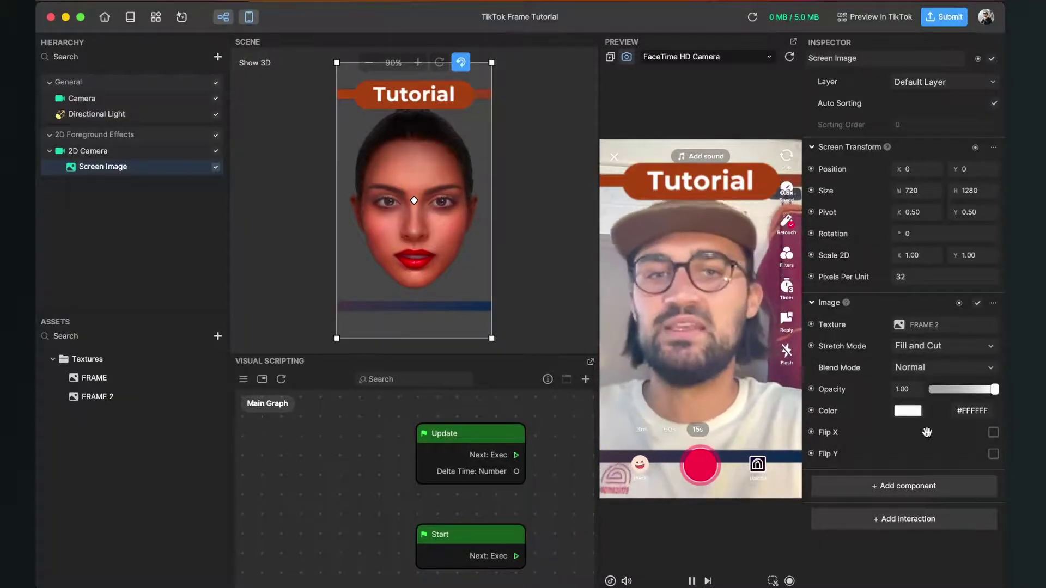
left_click(936, 347)
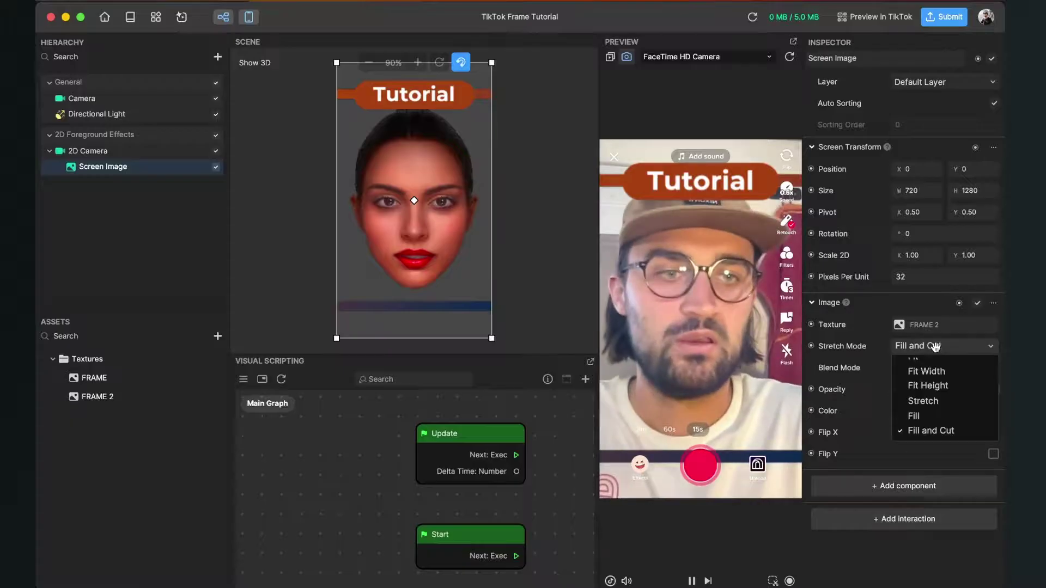
scroll(925, 395, "up", 1)
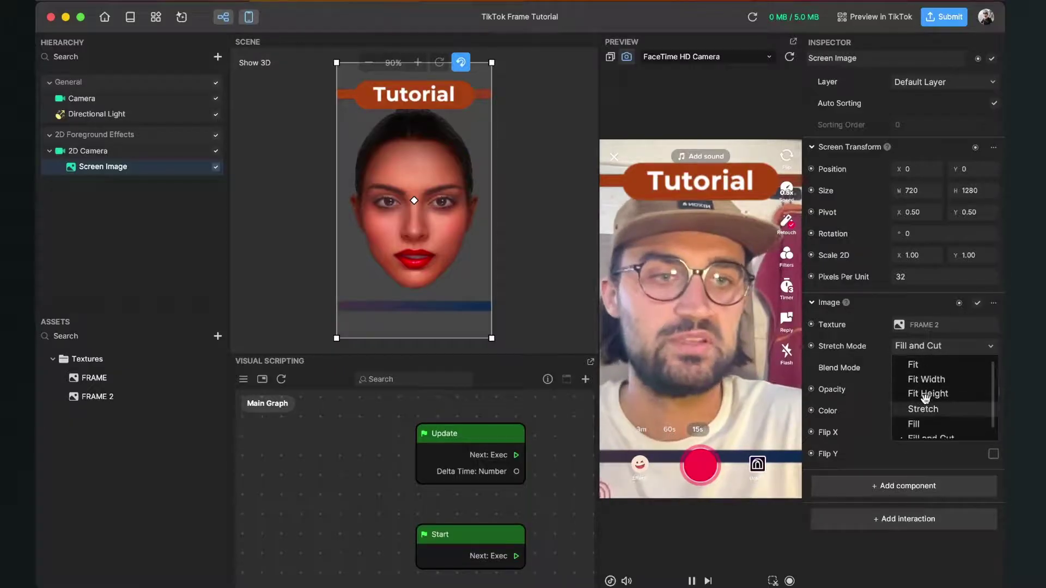
- Set Stretch Mode back to Fit and switch the texture to the tall FRAME image
left_click(914, 366)
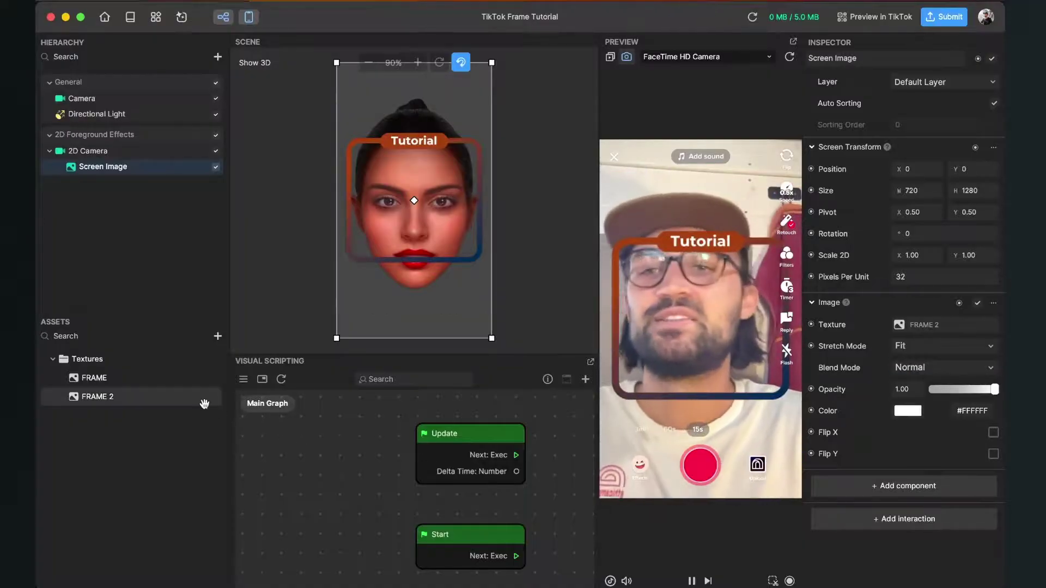
left_click(940, 331)
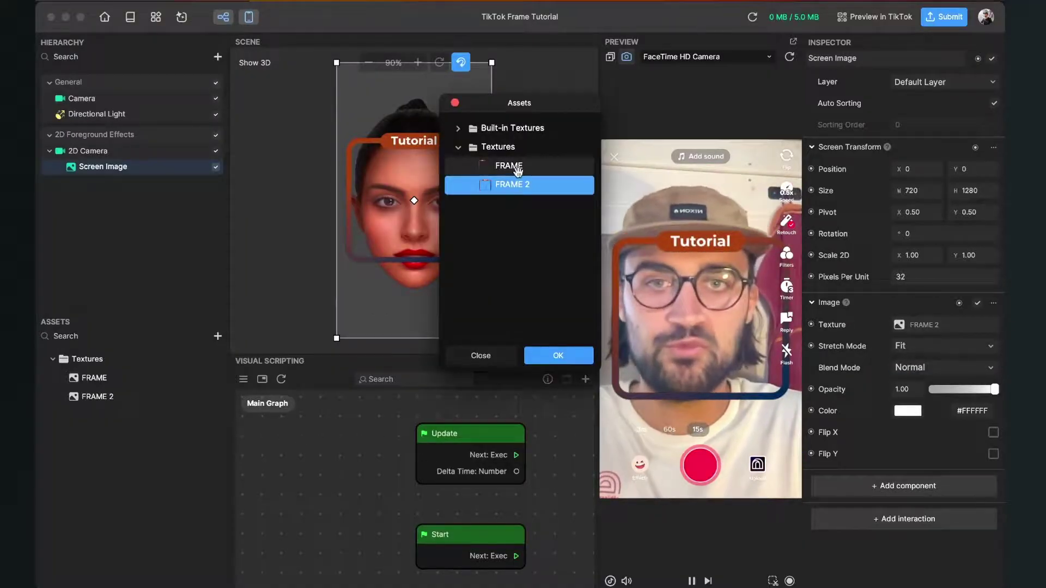
left_click(512, 166)
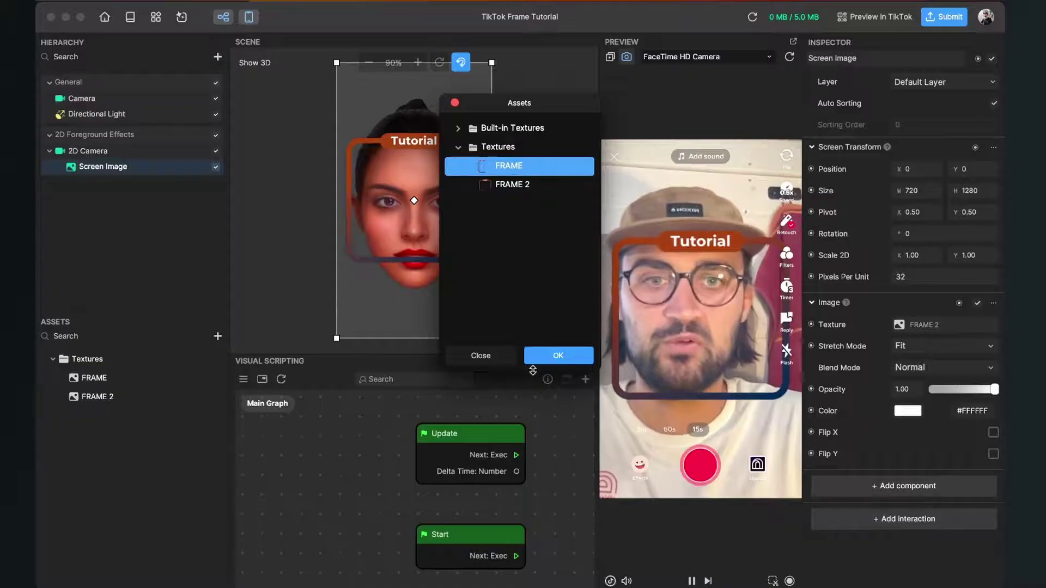
left_click(561, 355)
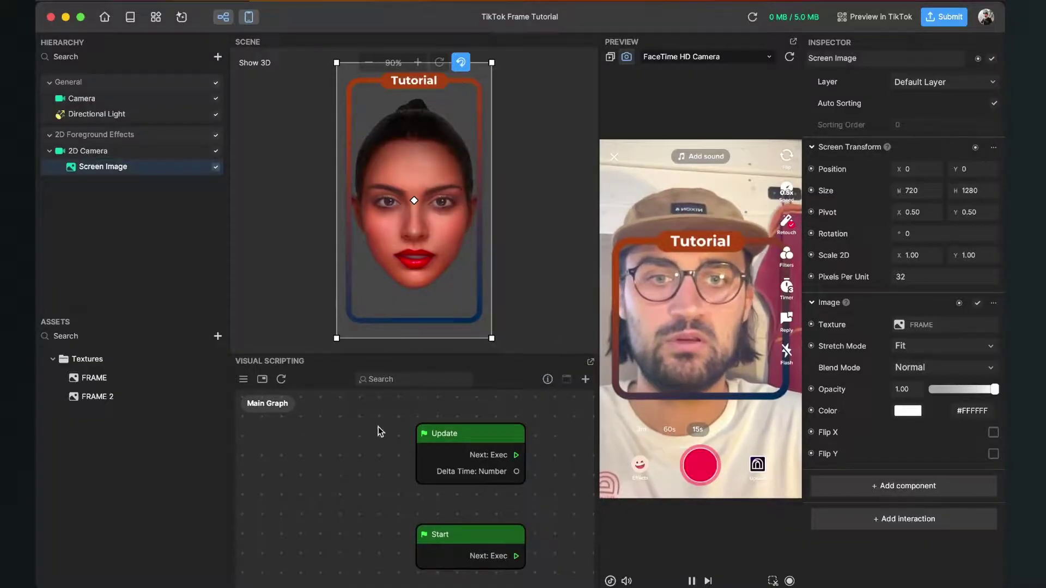